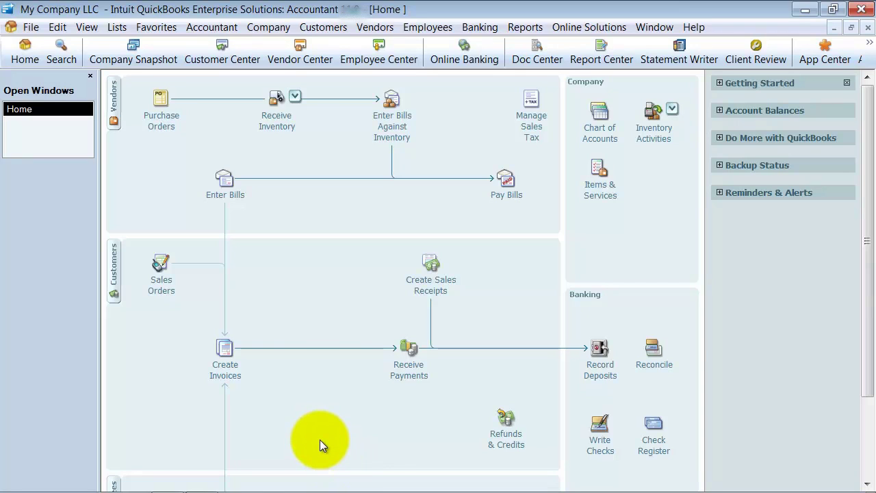
# - Start Create Statements with the statement date set to 04/30/2011
pyautogui.click(322, 29)
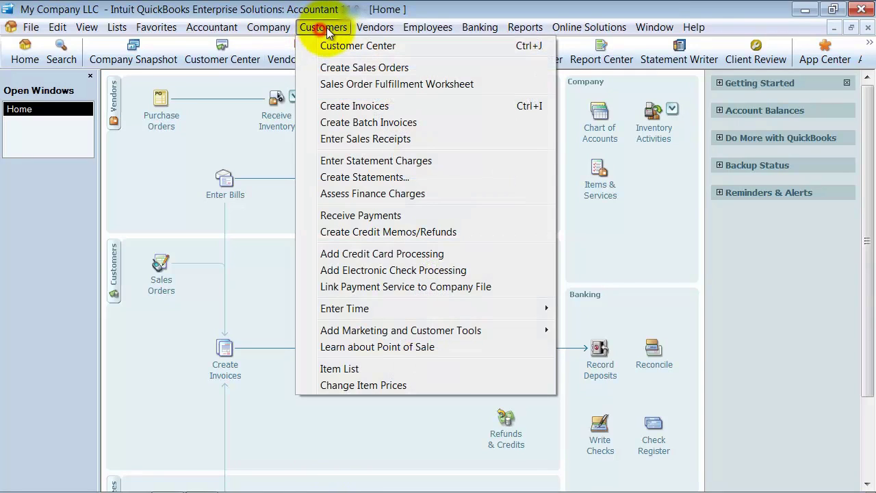
pyautogui.click(373, 178)
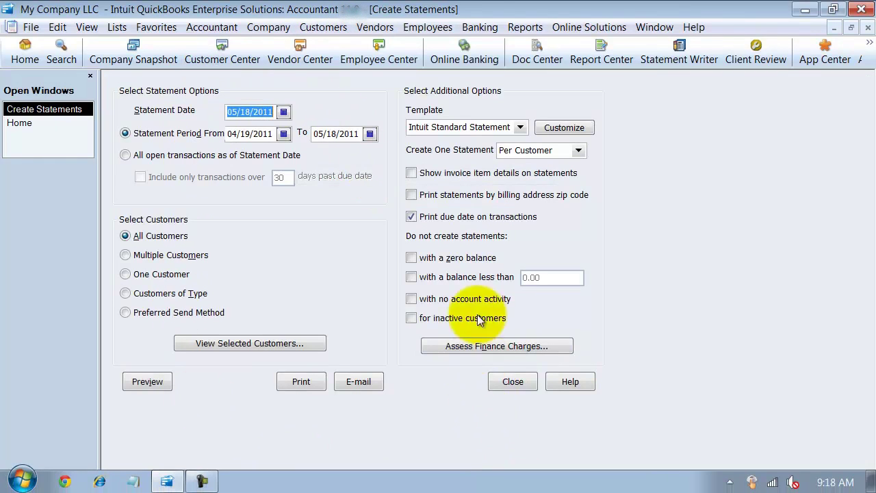
pyautogui.click(411, 216)
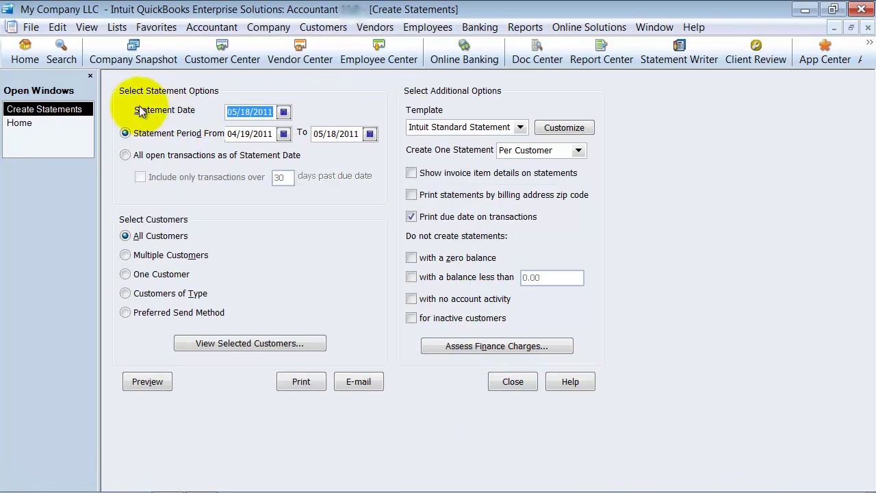
pyautogui.click(284, 111)
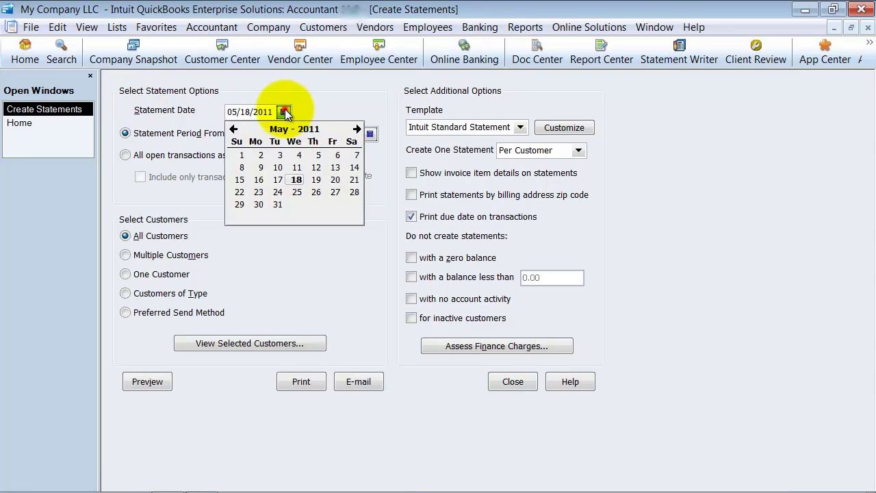
pyautogui.click(234, 129)
pyautogui.click(353, 205)
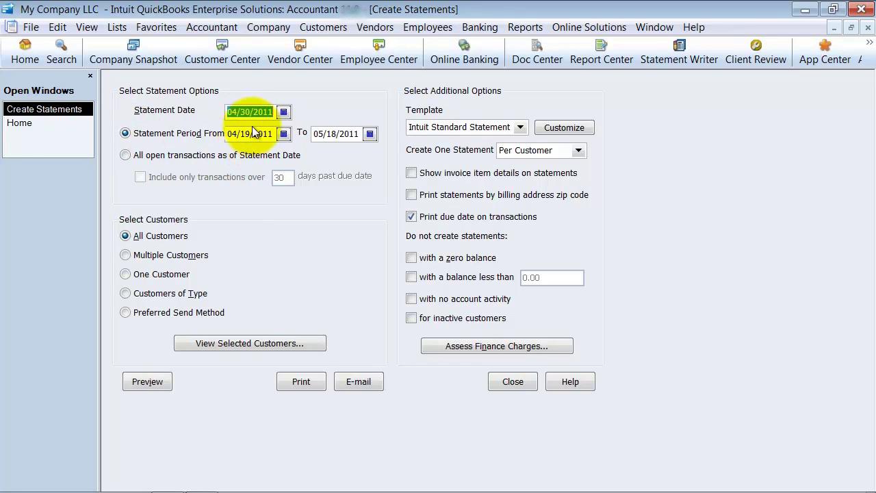
# - Set the statement period from 04/01/2011 to 04/30/2011
pyautogui.click(283, 134)
pyautogui.click(337, 176)
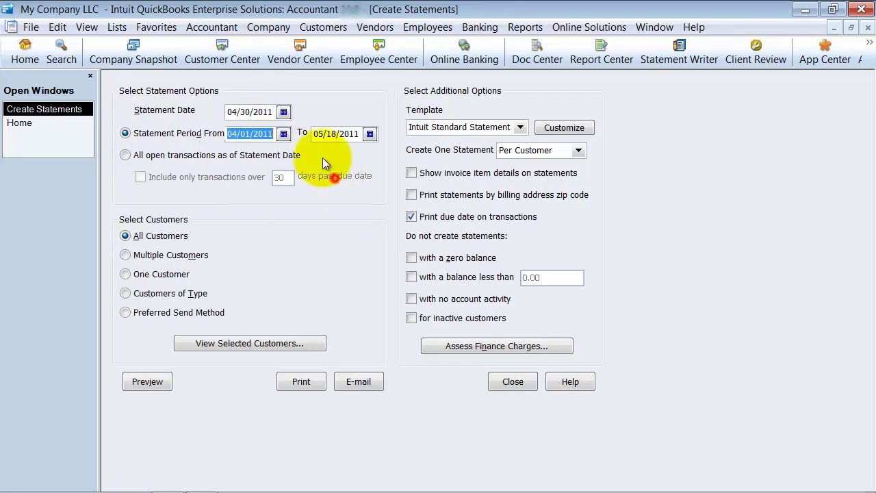
pyautogui.press('Tab')
pyautogui.write('0')
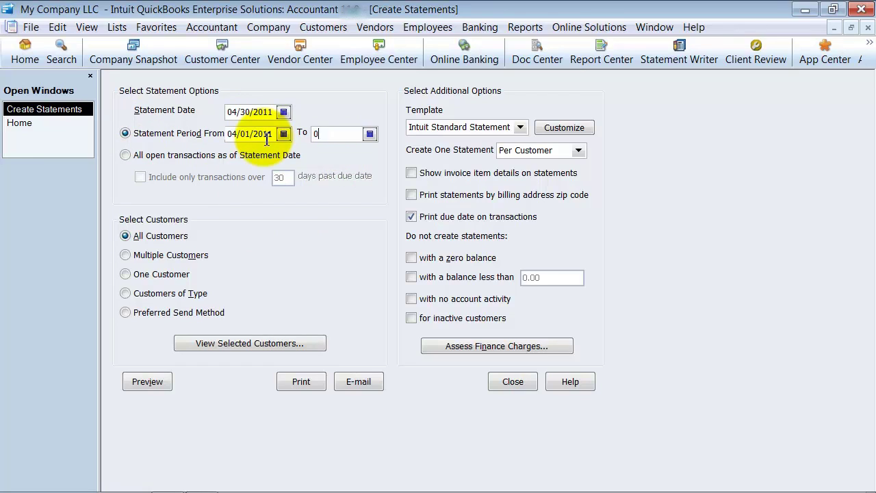
pyautogui.press('Tab')
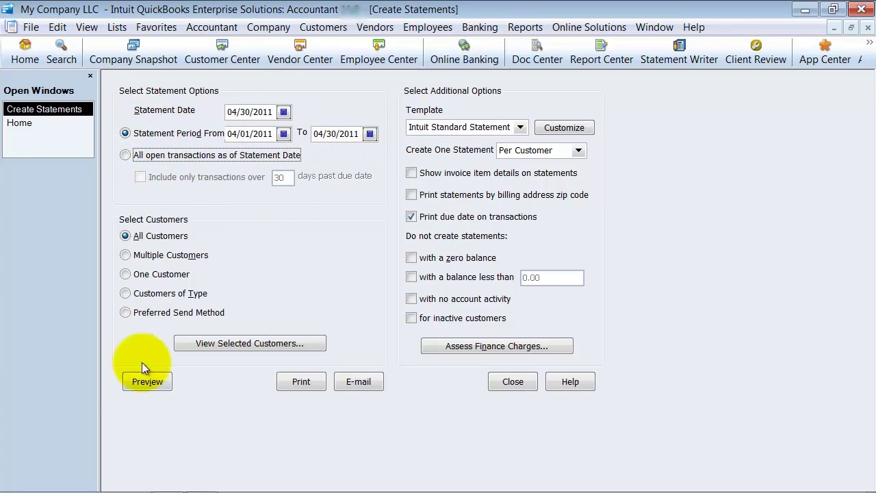
# - Preview the statements and zoom in on page 1's 1,968.75 balance forward
pyautogui.click(130, 382)
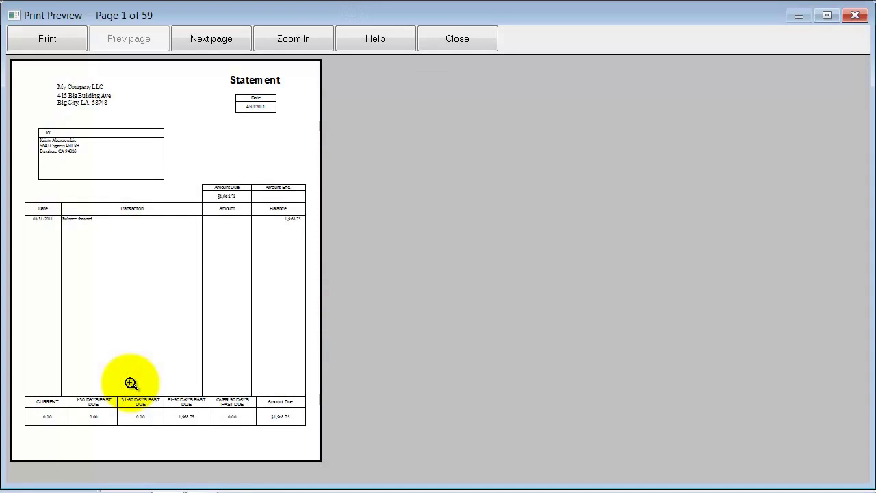
pyautogui.click(45, 222)
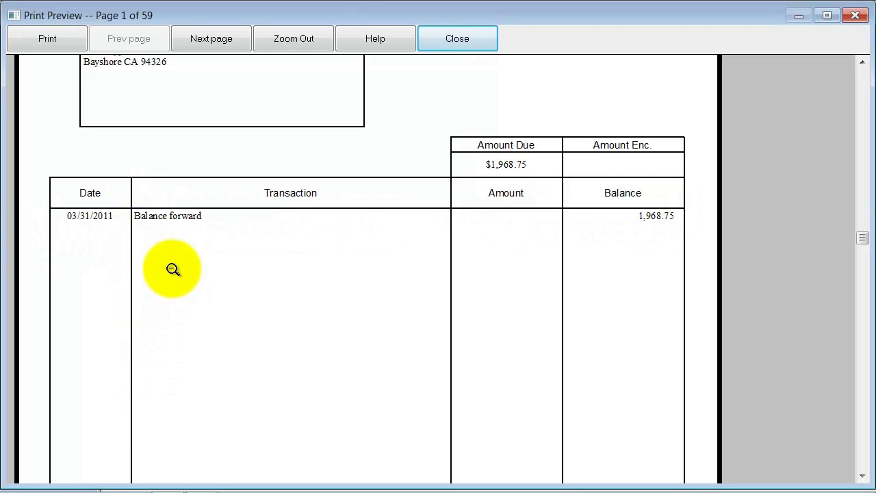
# - Switch to all open transactions as of the statement date and zoom into the two-page preview
pyautogui.click(463, 42)
pyautogui.click(125, 155)
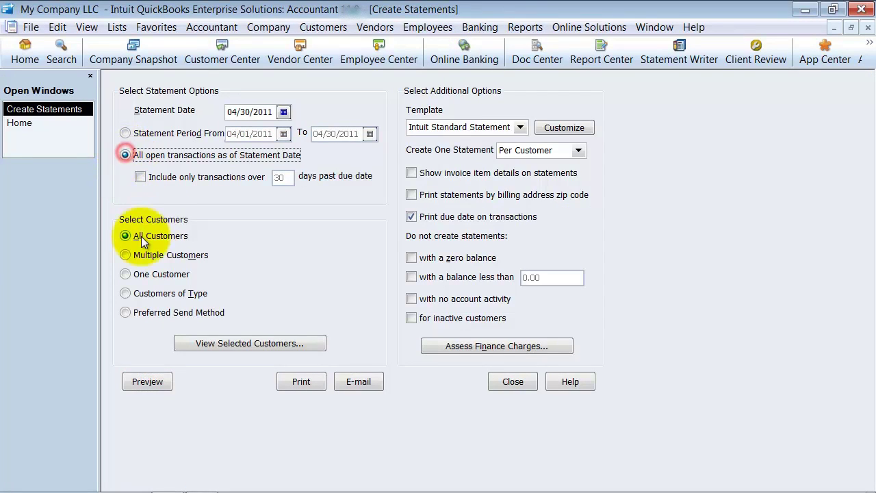
pyautogui.click(149, 382)
pyautogui.click(103, 270)
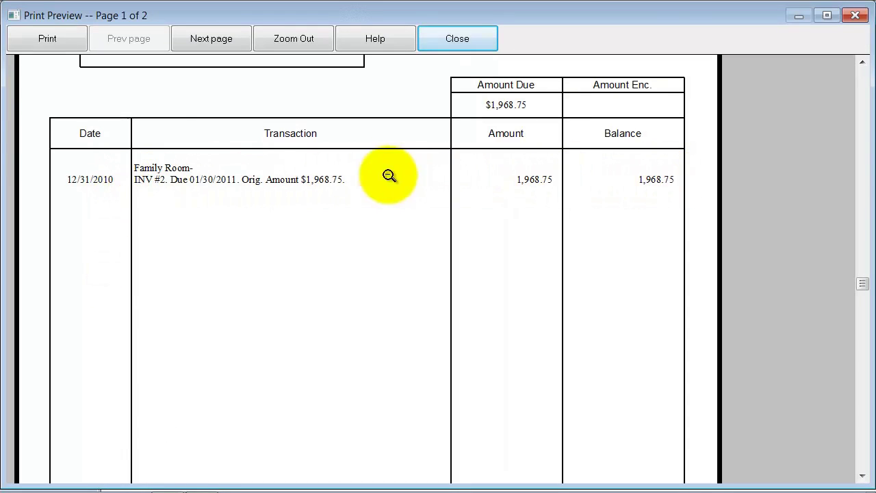
# - Try the Customers of Type and Preferred Send Method filters, then return to All Customers
pyautogui.click(445, 41)
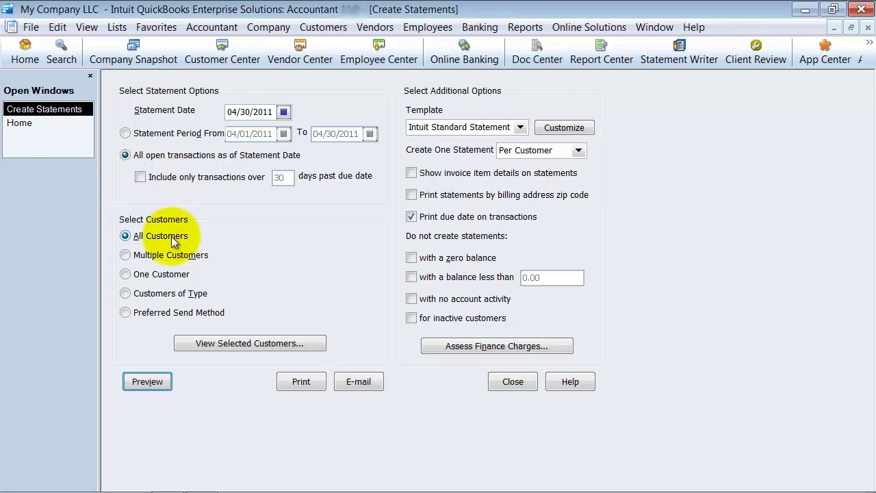
pyautogui.click(155, 294)
pyautogui.click(332, 297)
pyautogui.click(332, 297)
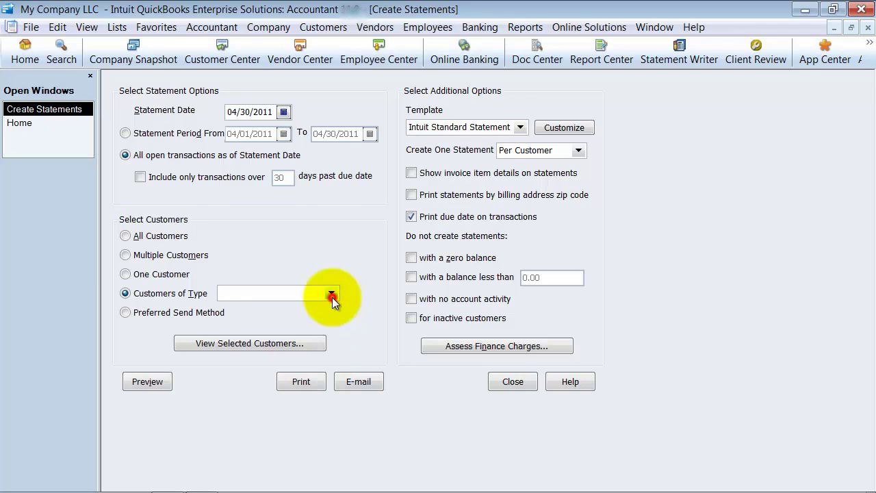
pyautogui.click(126, 311)
pyautogui.click(347, 313)
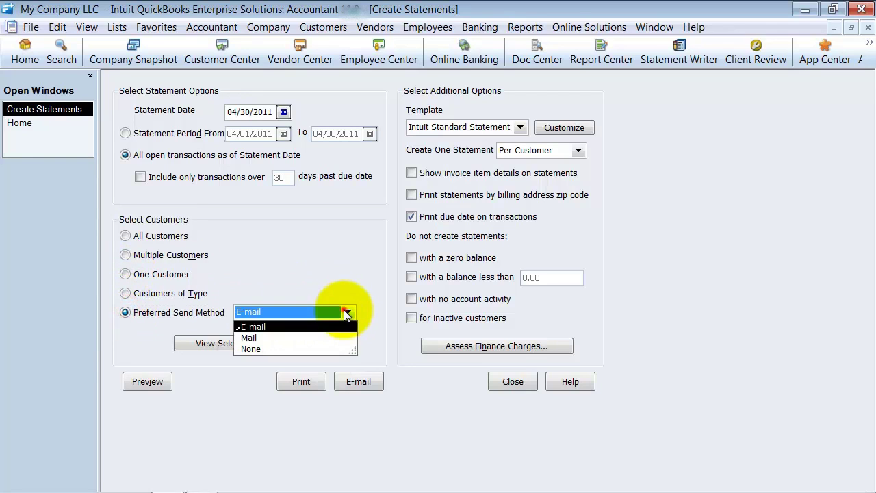
pyautogui.click(346, 311)
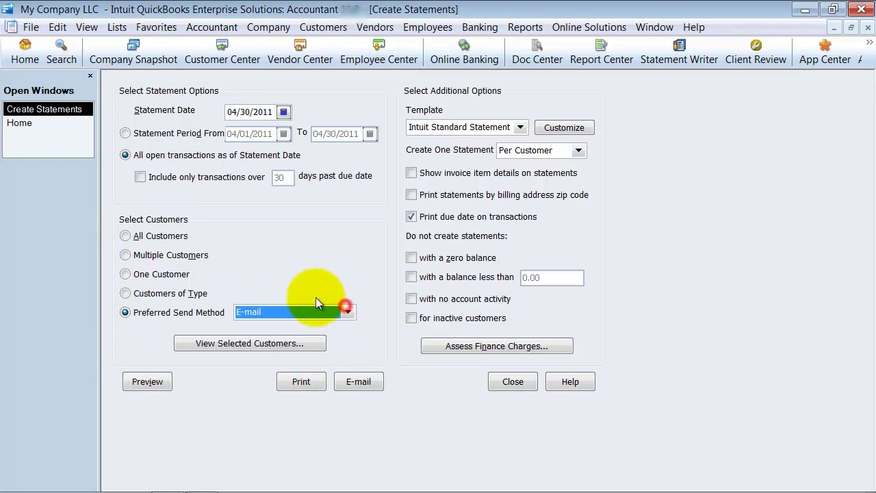
pyautogui.click(126, 235)
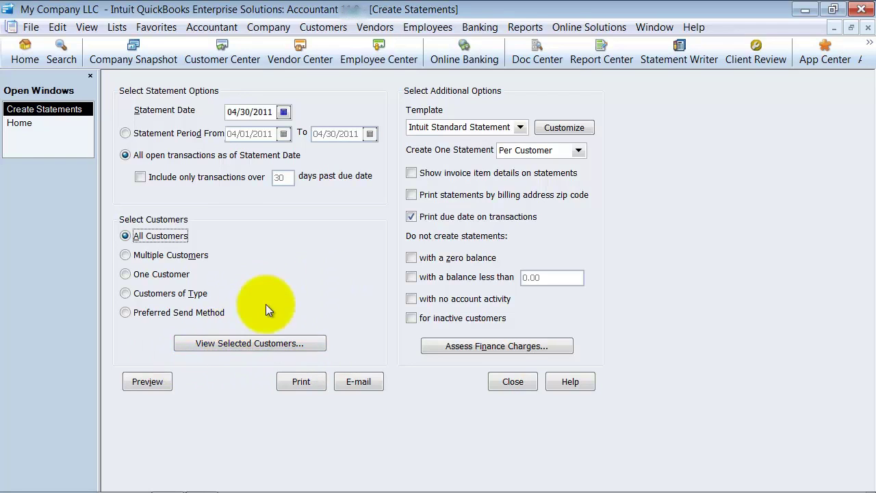
# - Keep All Customers selected and the Intuit Standard Statement template
pyautogui.click(126, 254)
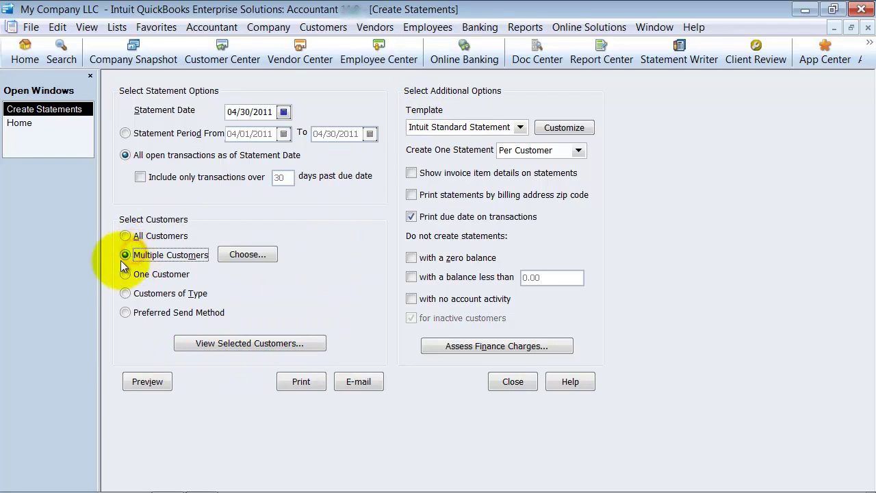
pyautogui.click(125, 235)
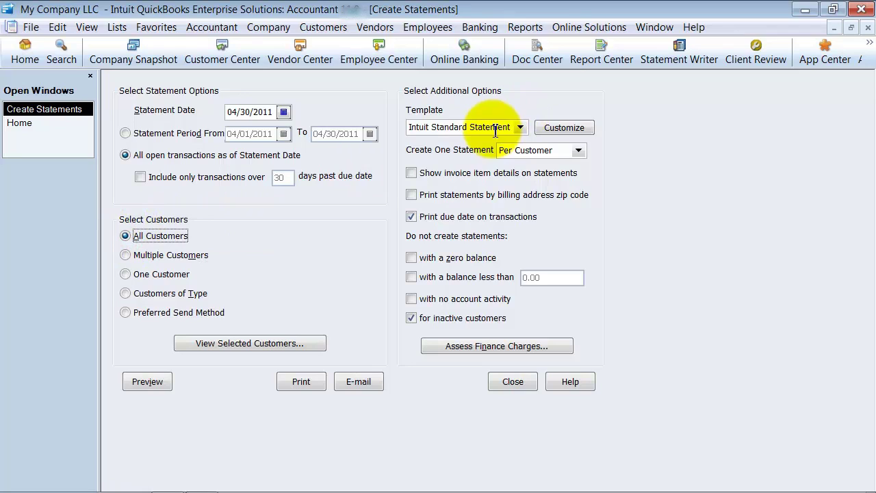
pyautogui.click(520, 127)
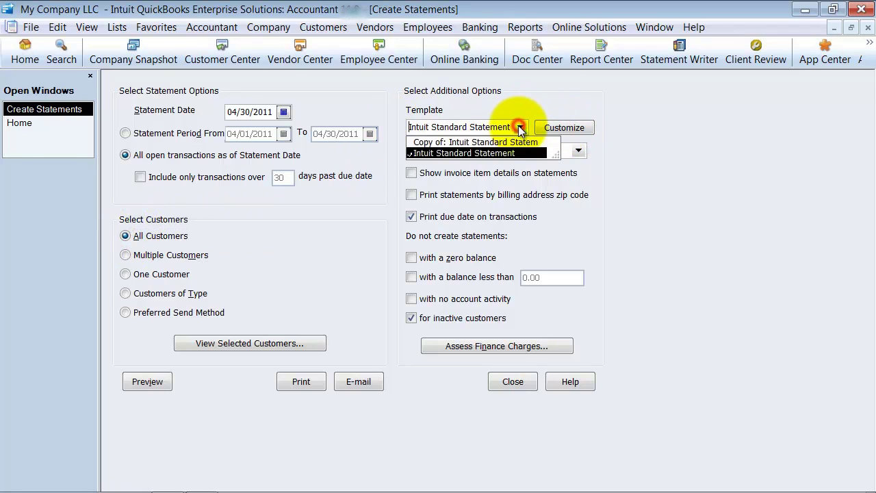
pyautogui.click(520, 128)
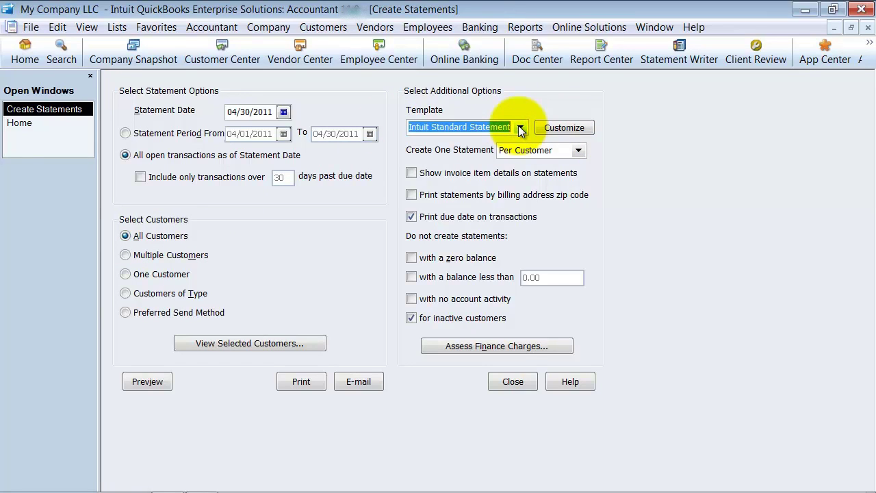
# - Copy the locked template to customize its data layout
pyautogui.click(566, 127)
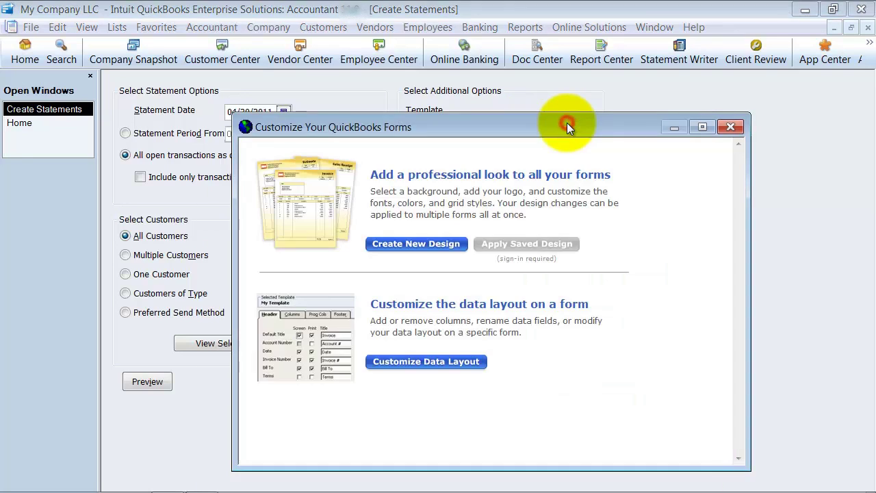
pyautogui.click(425, 364)
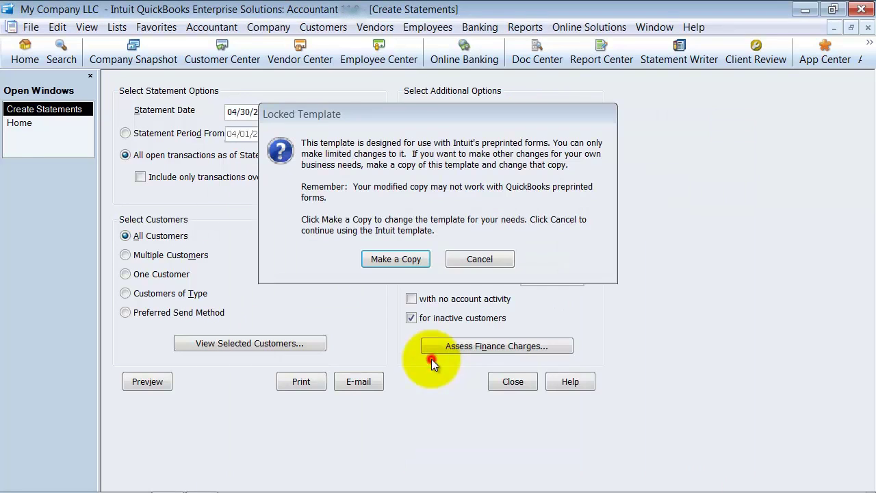
pyautogui.click(413, 259)
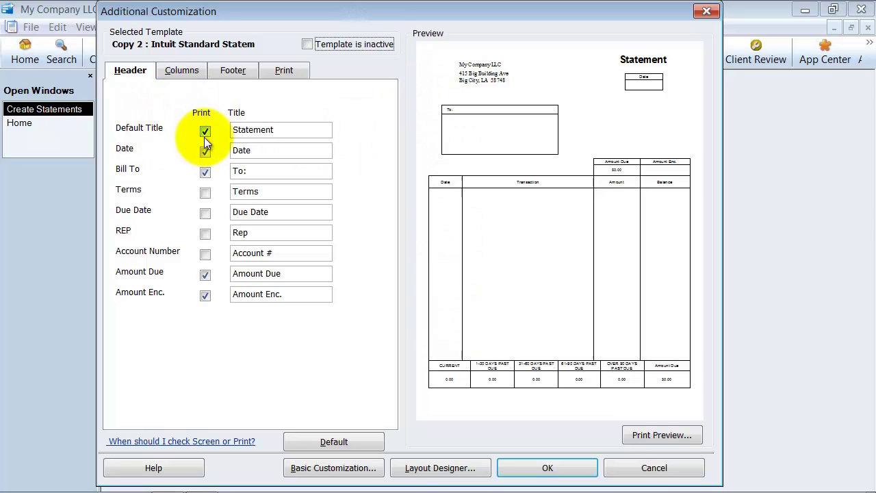
# - Replace the header's default title 'Statement' with 'Monthly Statement'
pyautogui.doubleClick(297, 130)
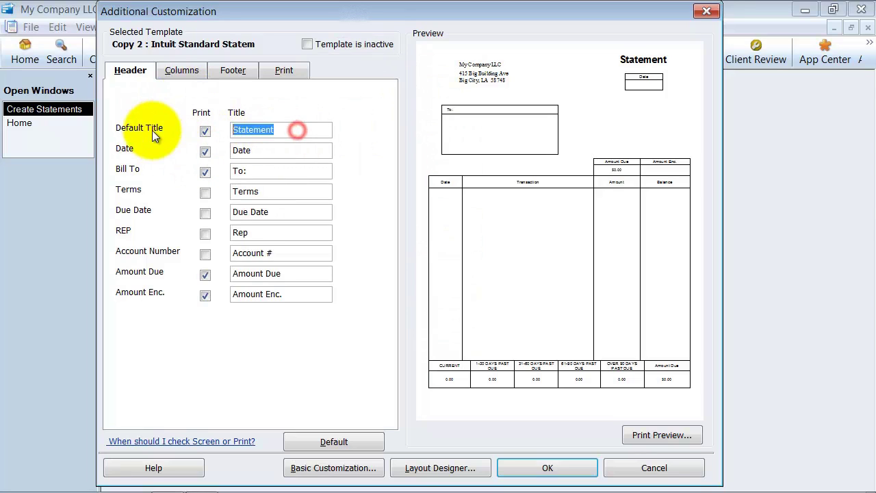
pyautogui.write('/ninthkl')
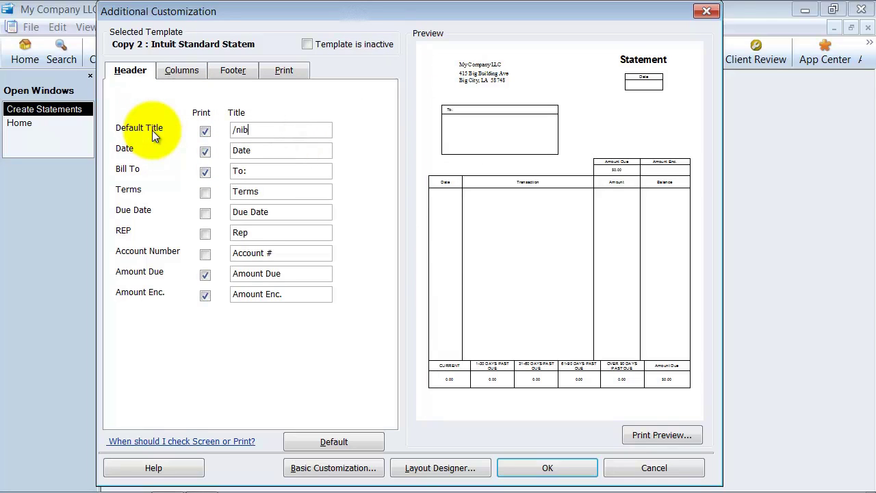
pyautogui.press('BackSpace')
pyautogui.press('BackSpace')
pyautogui.press('BackSpace')
pyautogui.press('BackSpace')
pyautogui.press('BackSpace')
pyautogui.press('BackSpace')
pyautogui.press('BackSpace')
pyautogui.press('BackSpace')
pyautogui.write('Monthly Statem')
pyautogui.click(313, 150)
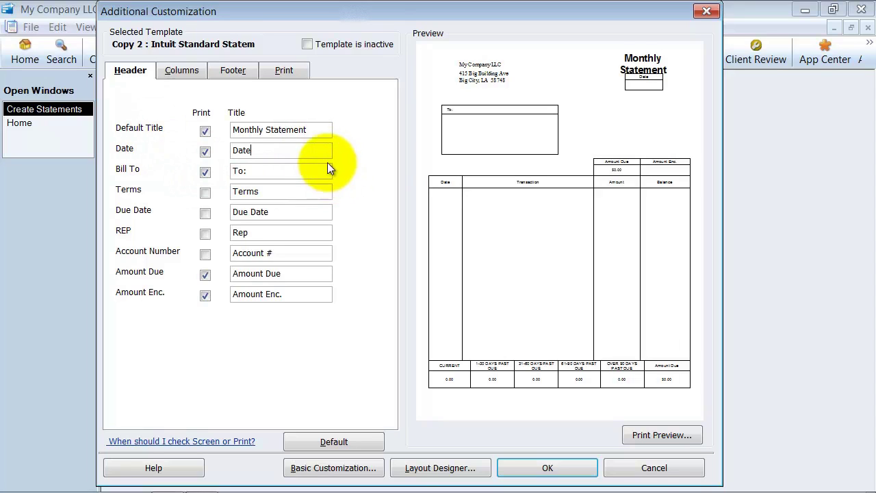
# - Print the Item column in order 3, shifting Amount and Balance to 4 and 5
pyautogui.click(183, 71)
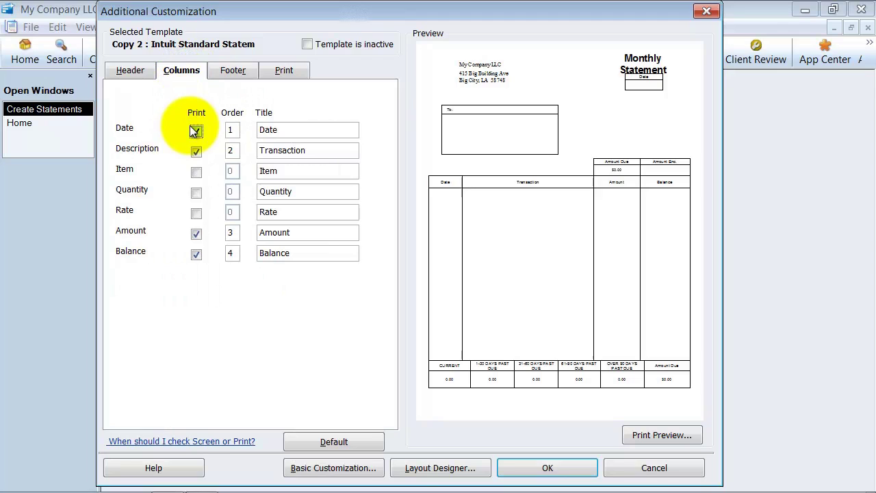
pyautogui.click(196, 171)
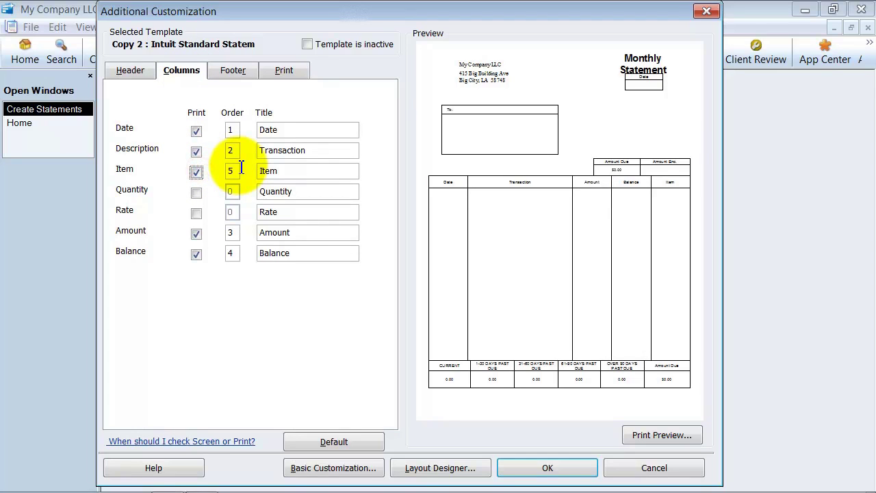
pyautogui.doubleClick(197, 171)
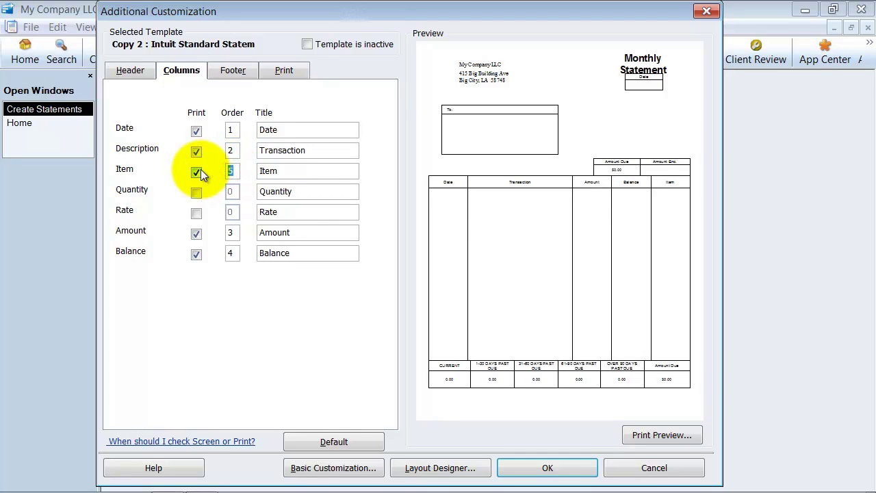
pyautogui.write('3')
pyautogui.click(272, 210)
pyautogui.moveTo(272, 211); pyautogui.dragTo(301, 197)
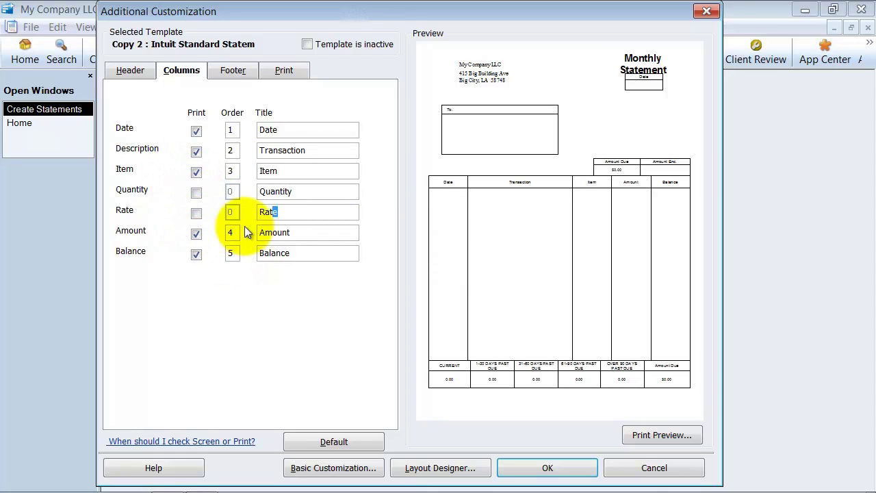
pyautogui.click(233, 71)
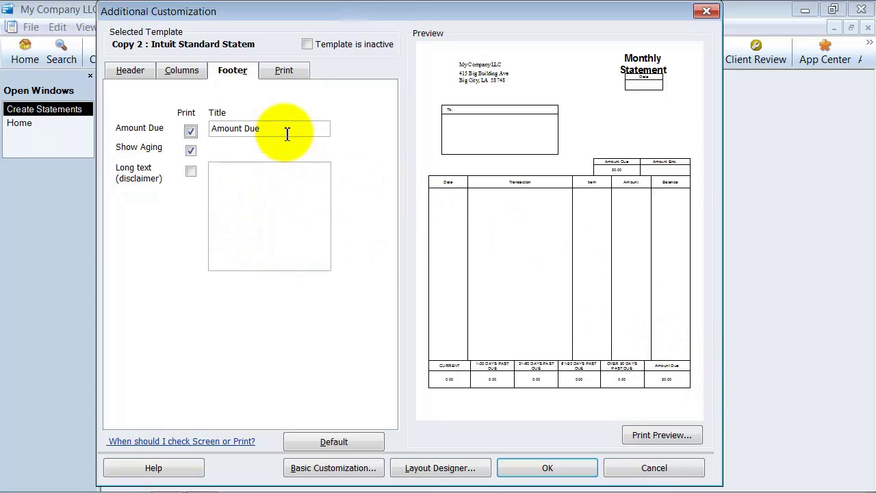
# - Retitle the footer's Amount Due box to 'Due Immediately' and review the Print settings
pyautogui.moveTo(284, 132); pyautogui.dragTo(101, 136)
pyautogui.write('D')
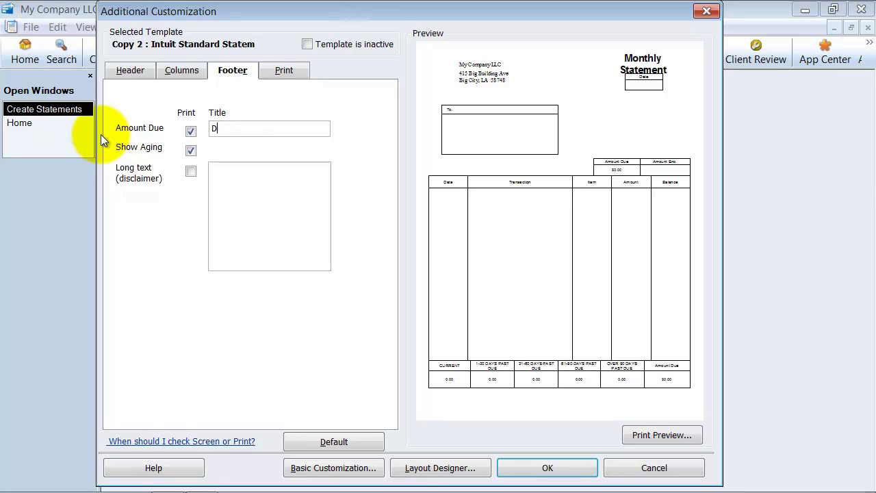
pyautogui.write('ue Immediately')
pyautogui.click(284, 240)
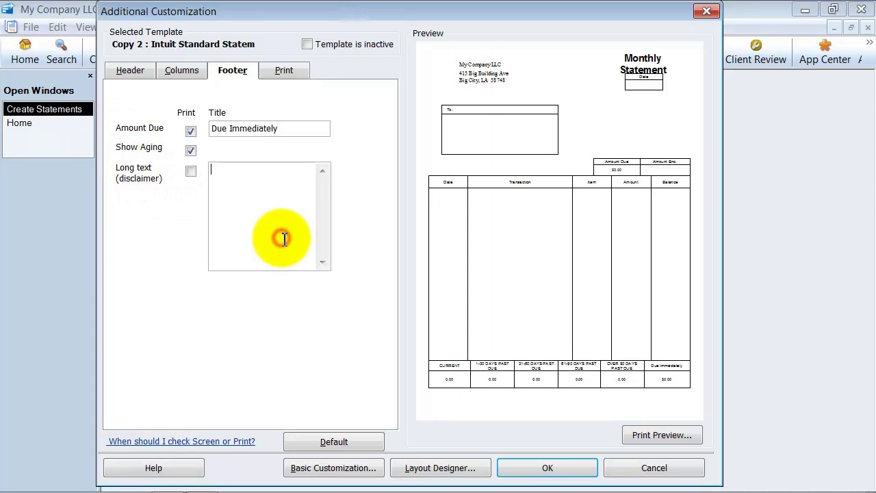
pyautogui.click(284, 70)
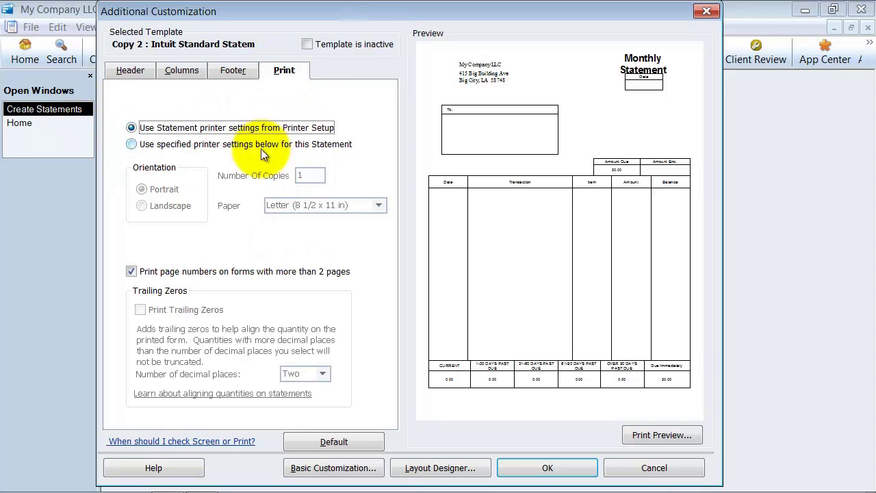
pyautogui.click(361, 467)
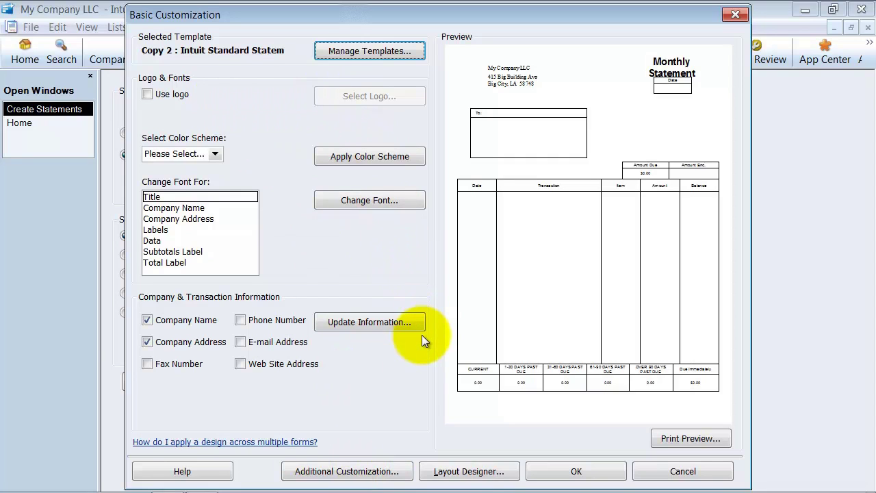
# - Shrink the Bill To field to 2.13 x 0.50 and its To: label, then save the template
pyautogui.click(476, 473)
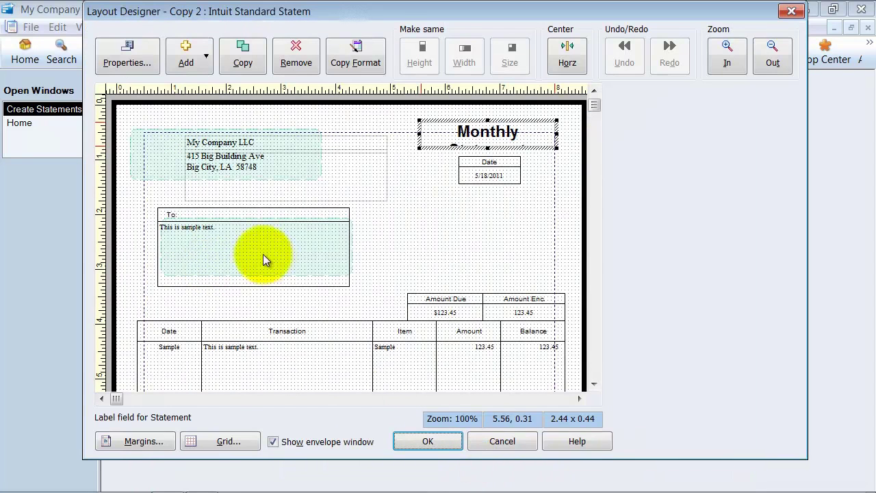
pyautogui.click(308, 245)
pyautogui.moveTo(351, 287); pyautogui.dragTo(278, 246)
pyautogui.click(254, 211)
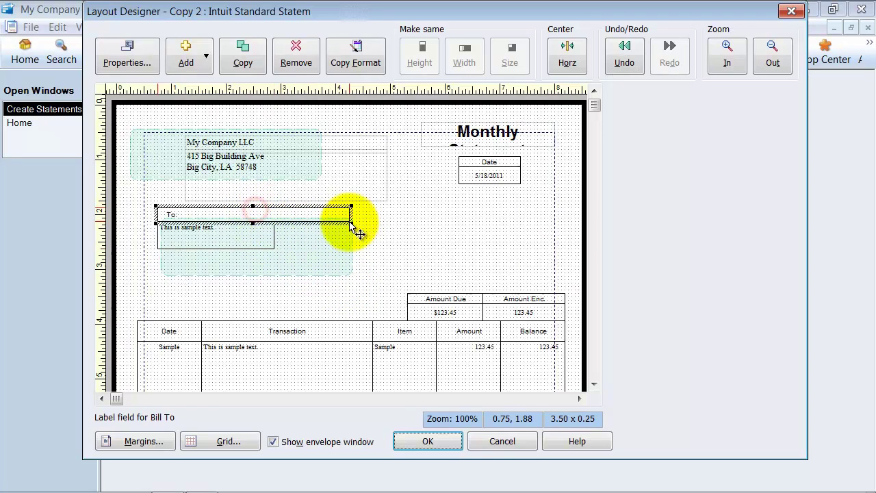
pyautogui.moveTo(351, 221); pyautogui.dragTo(274, 218)
pyautogui.click(318, 272)
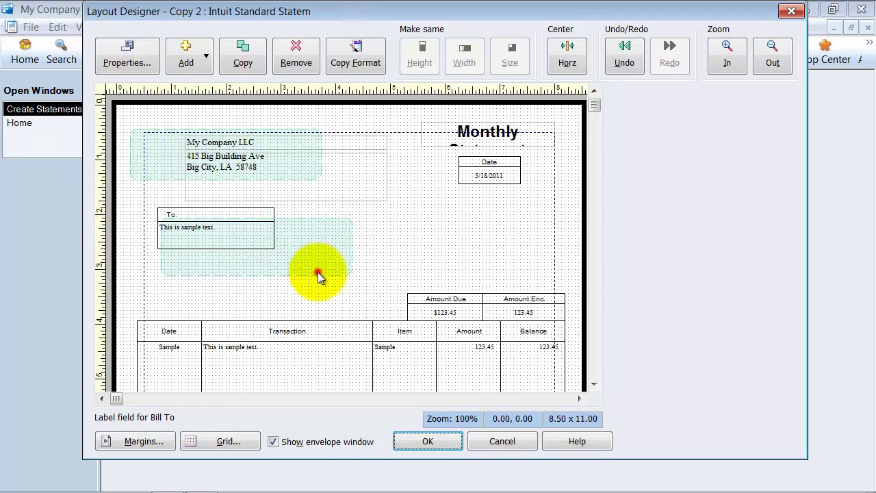
pyautogui.click(414, 438)
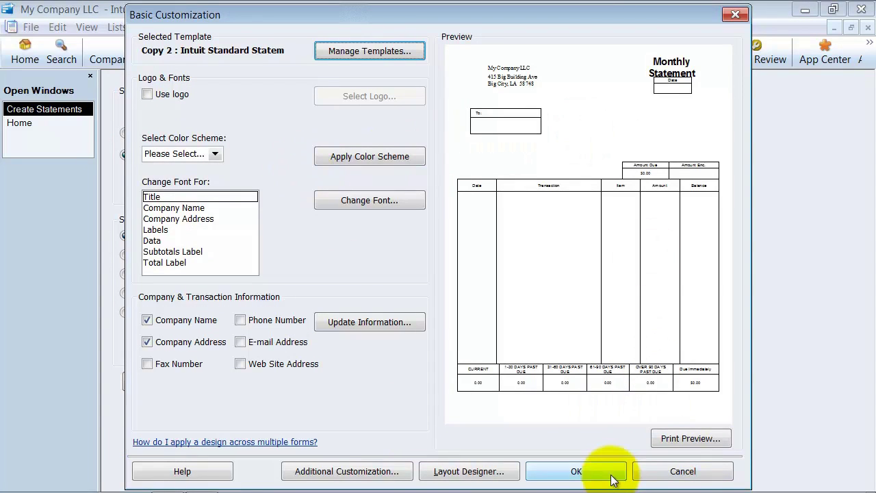
pyautogui.click(587, 473)
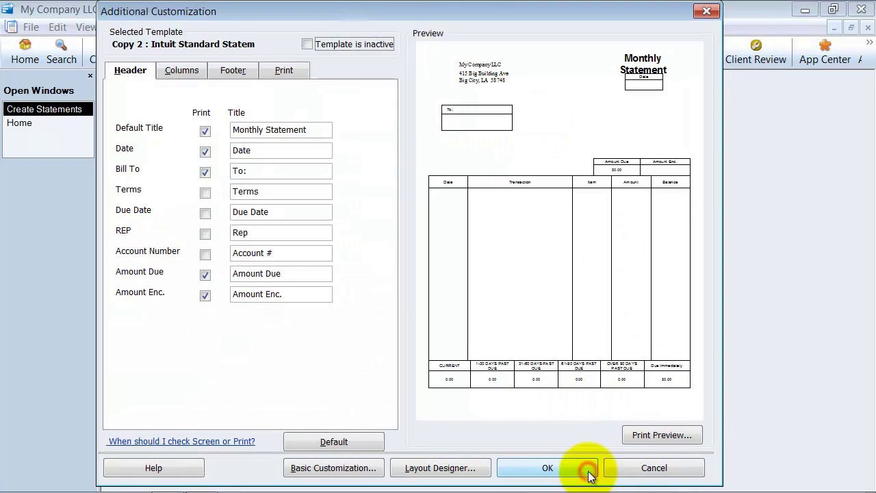
pyautogui.click(546, 469)
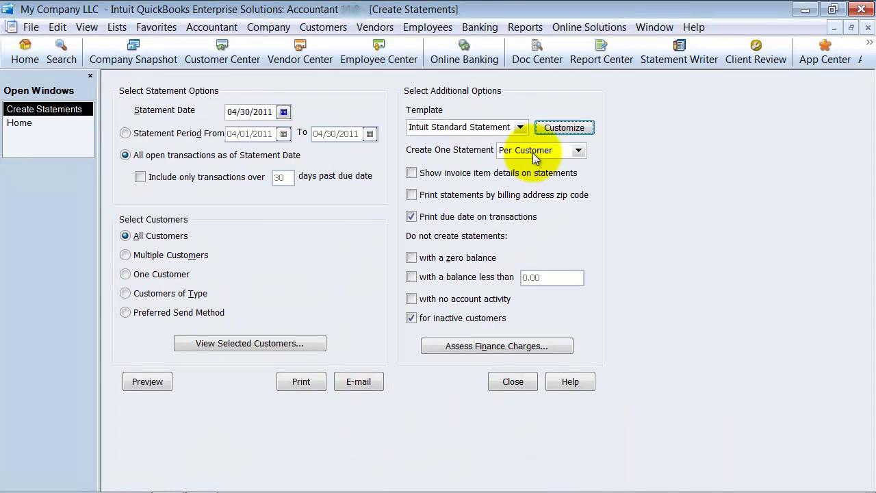
# - Use template Copy 2 : Intuit Standard Statement, per customer, with invoice item details
pyautogui.click(520, 128)
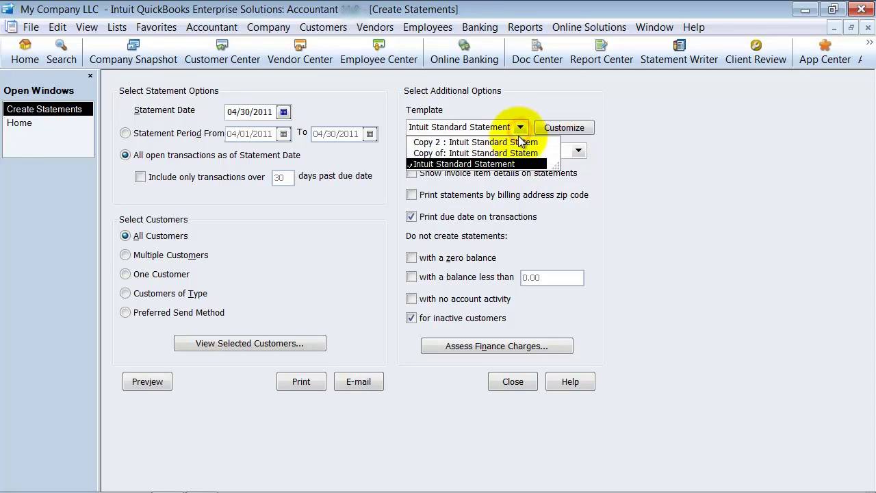
pyautogui.click(520, 142)
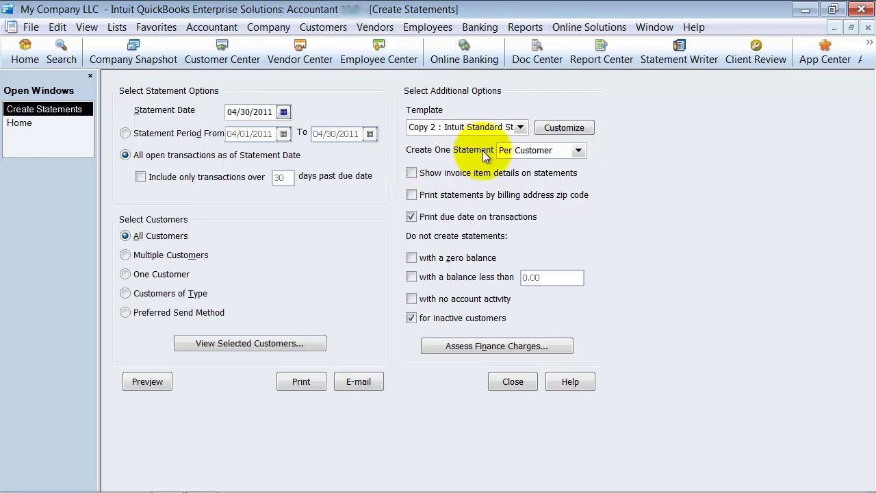
pyautogui.click(578, 150)
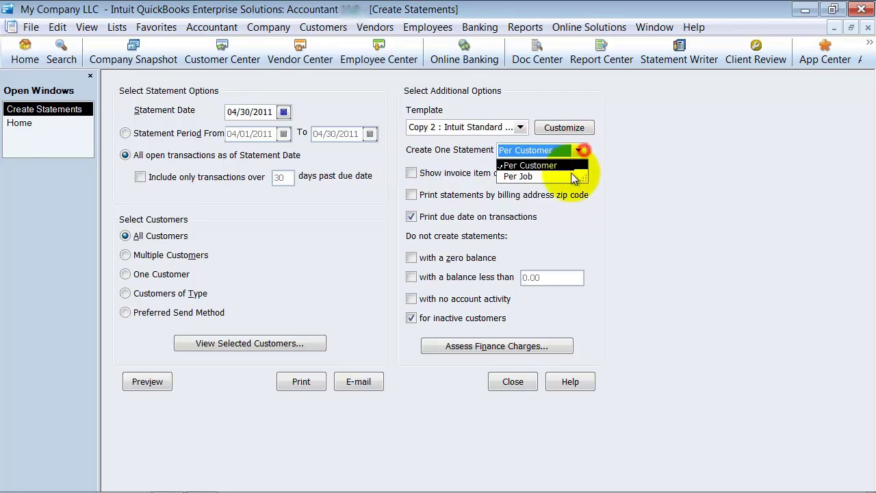
pyautogui.click(530, 165)
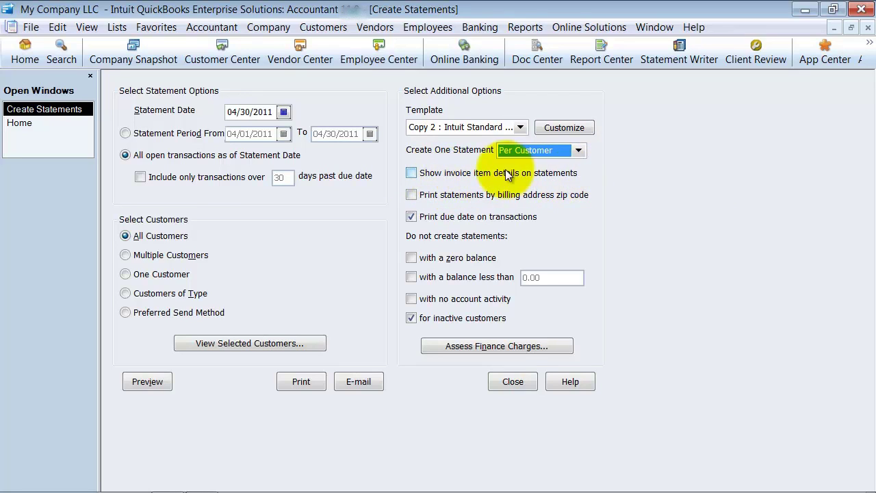
pyautogui.click(413, 172)
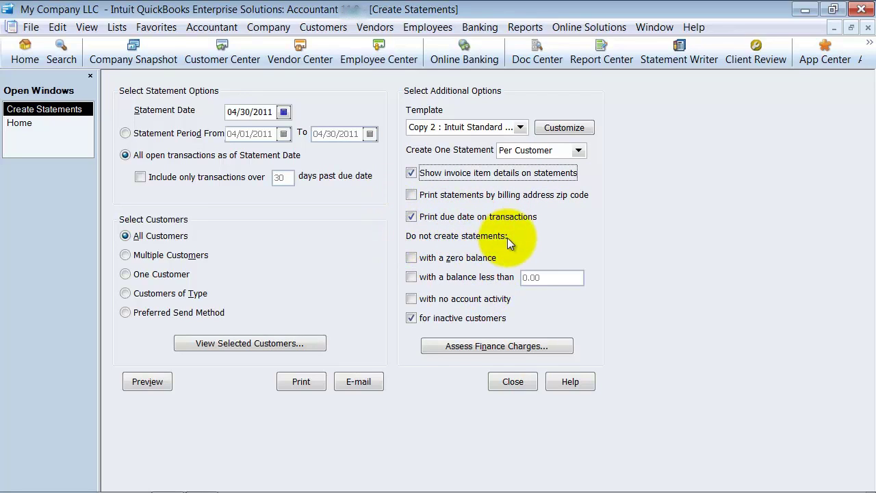
# - Check 'with a zero balance', 'balance less than' 1.00 and 'no account activity'; uncheck 'for inactive customers'
pyautogui.click(411, 258)
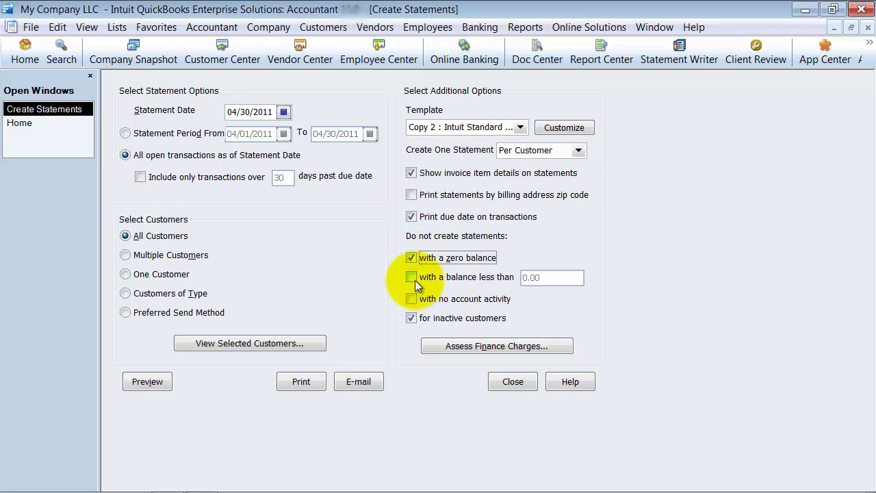
pyautogui.click(411, 278)
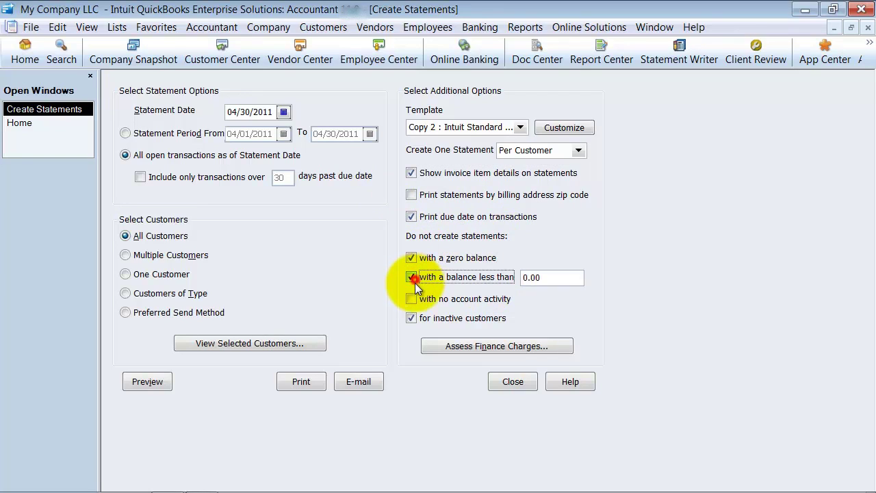
pyautogui.click(554, 278)
pyautogui.write('1')
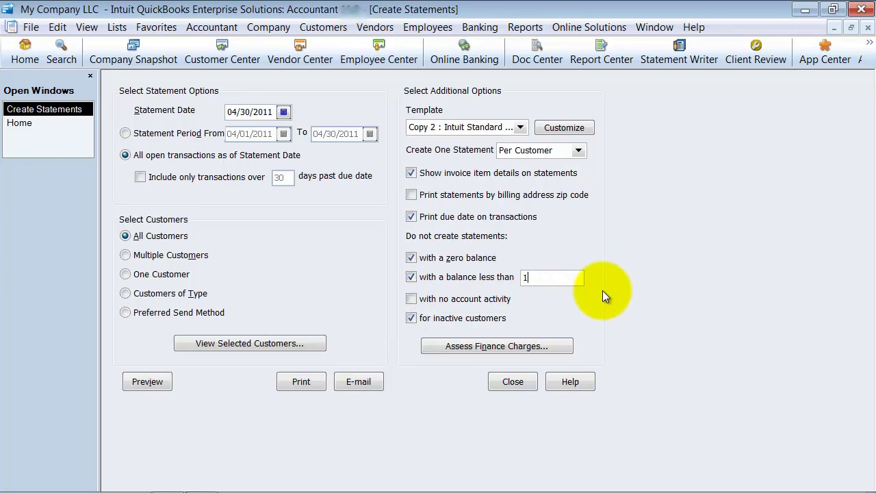
pyautogui.click(494, 298)
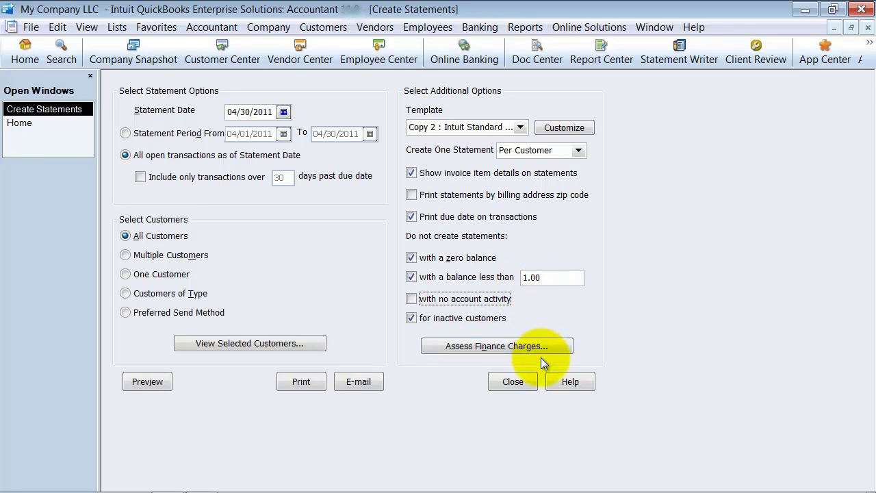
pyautogui.click(411, 298)
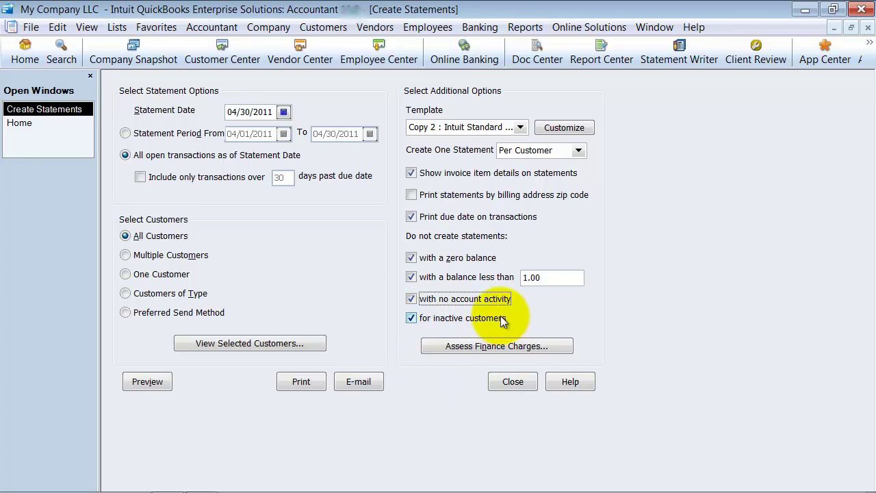
pyautogui.click(412, 319)
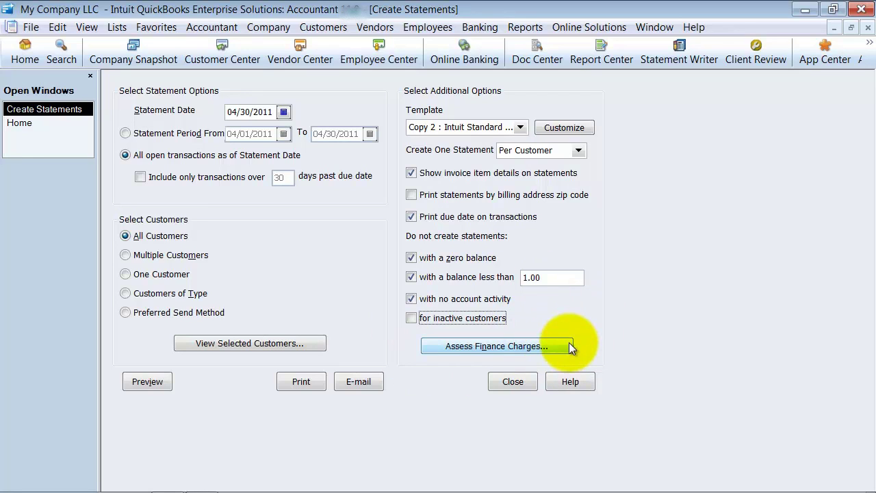
pyautogui.click(149, 381)
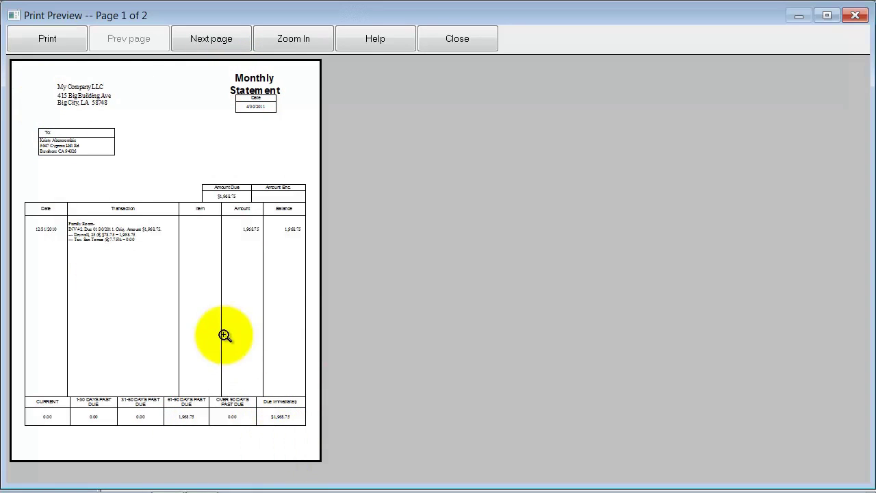
pyautogui.click(215, 288)
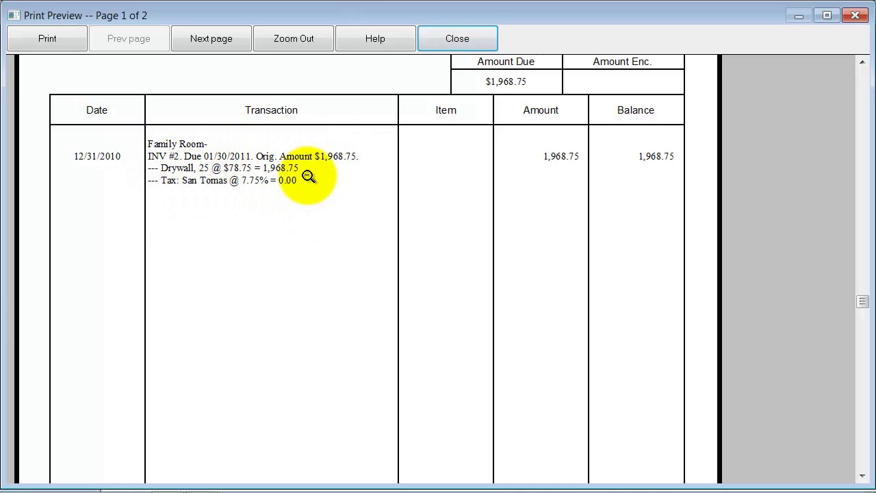
pyautogui.click(223, 42)
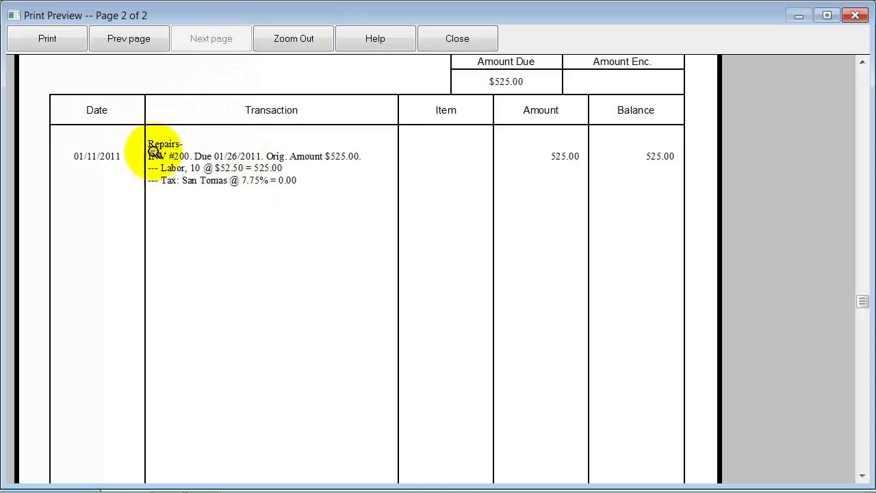
pyautogui.click(856, 193)
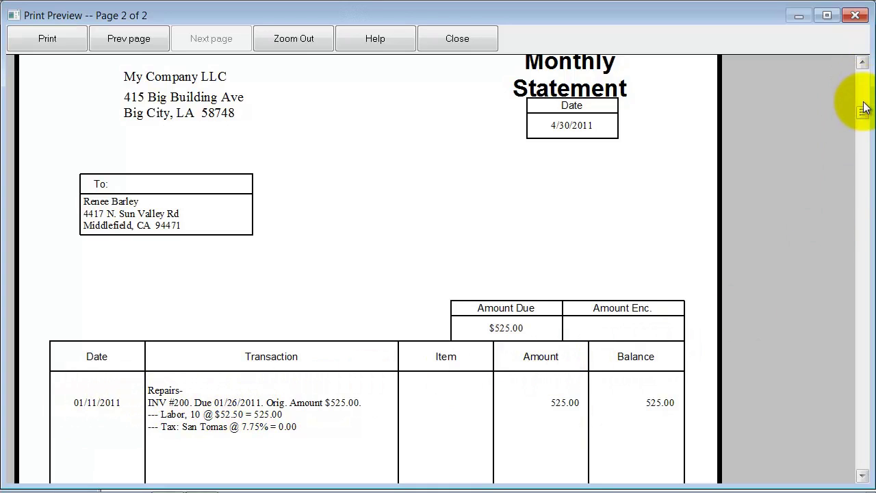
pyautogui.click(156, 42)
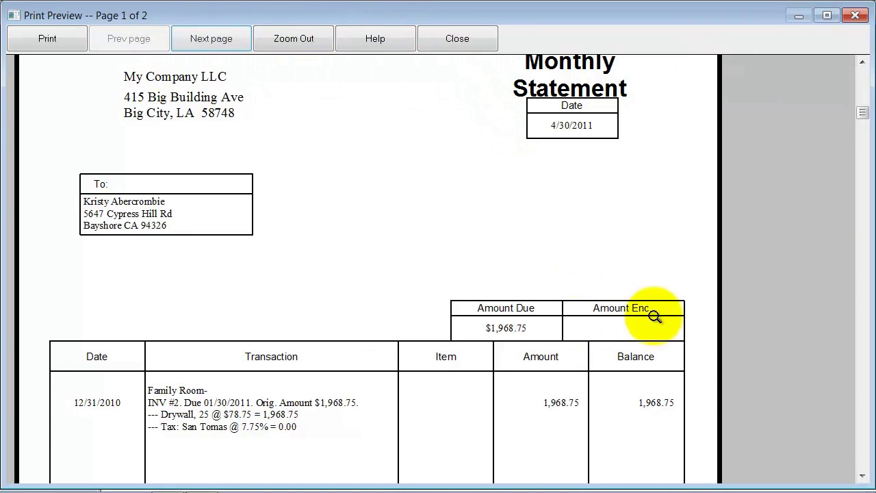
pyautogui.moveTo(863, 111); pyautogui.dragTo(864, 208)
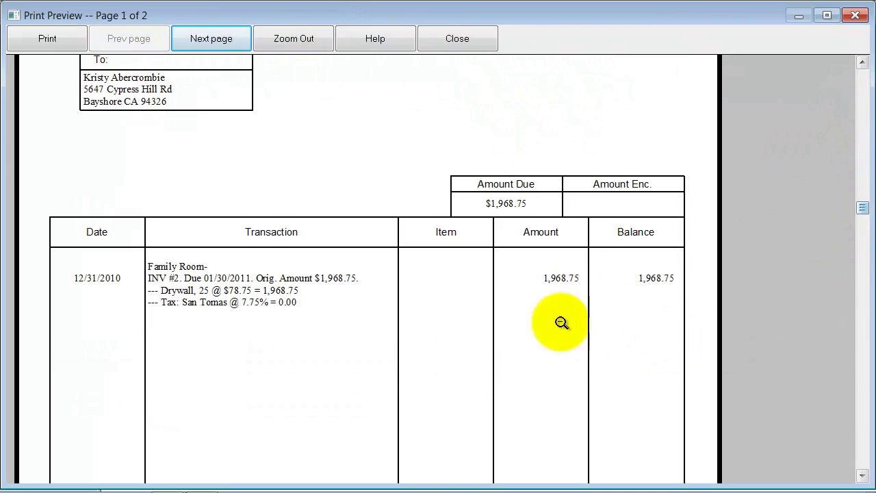
pyautogui.click(861, 347)
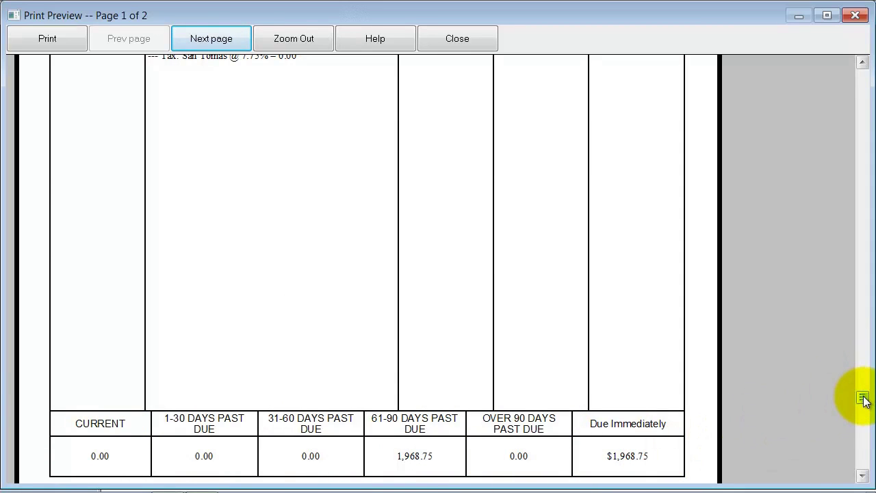
pyautogui.moveTo(864, 400); pyautogui.dragTo(853, 64)
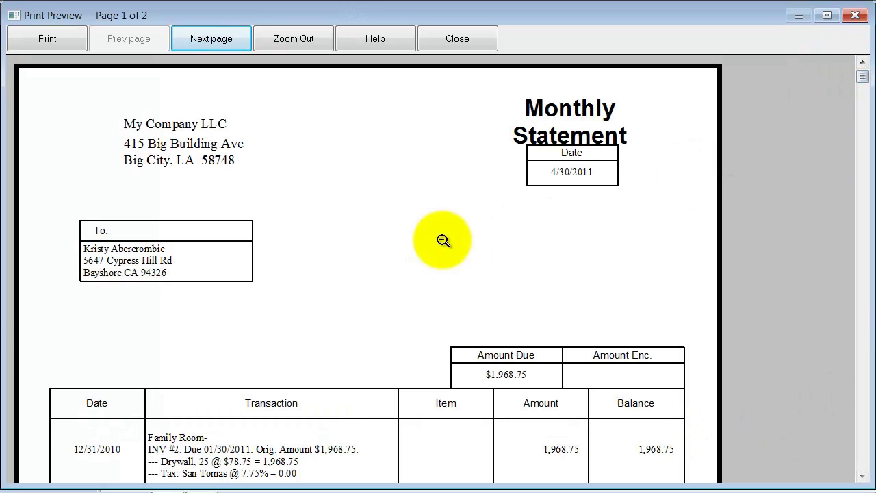
pyautogui.click(455, 41)
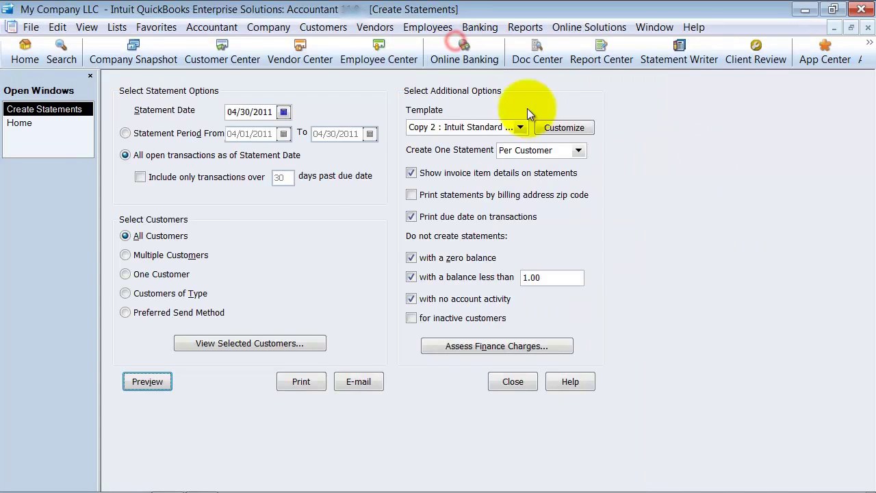